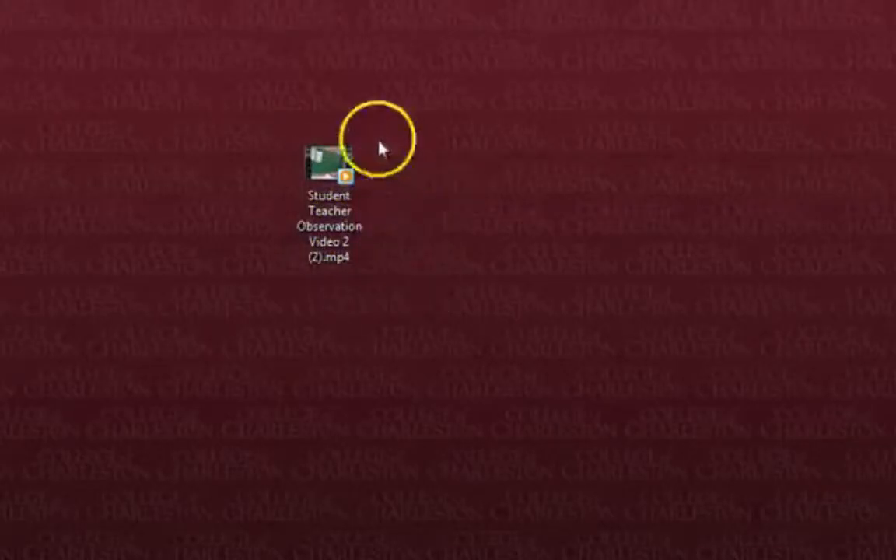
# - Open Student Teacher Observation Video 2 (2).mp4 from the desktop in Movie Maker and briefly play its preview
pyautogui.rightClick(330, 168)
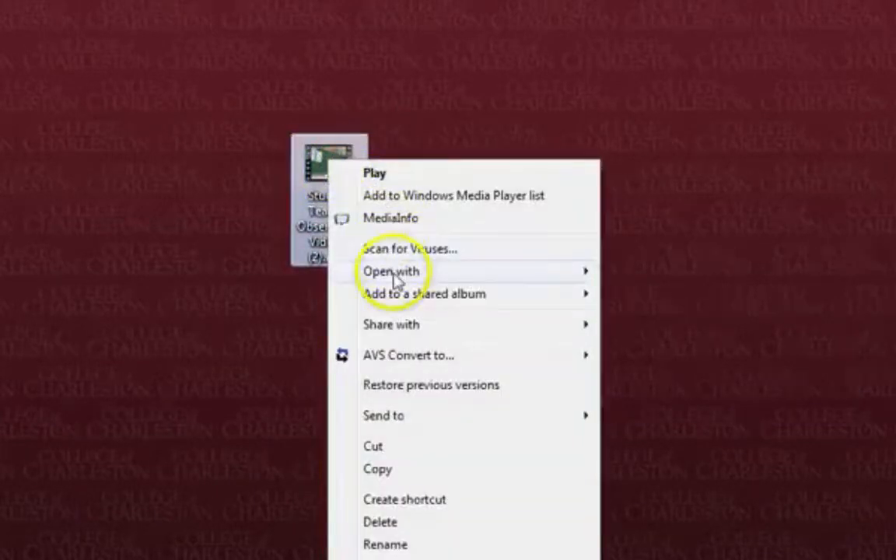
pyautogui.moveTo(397, 281)
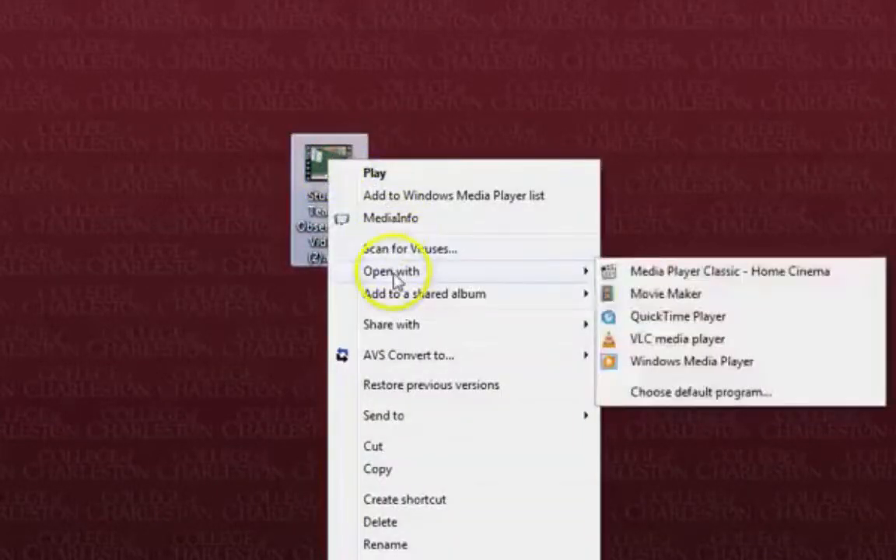
pyautogui.click(692, 300)
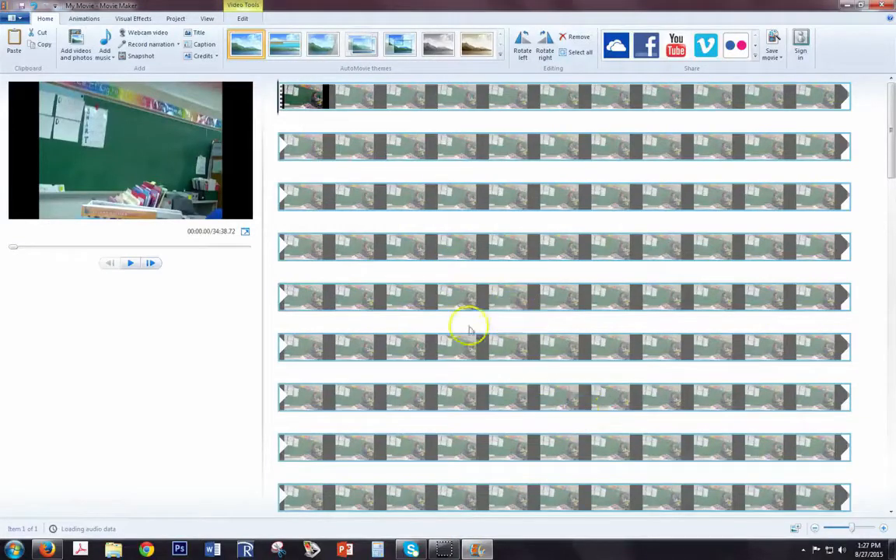
pyautogui.click(130, 264)
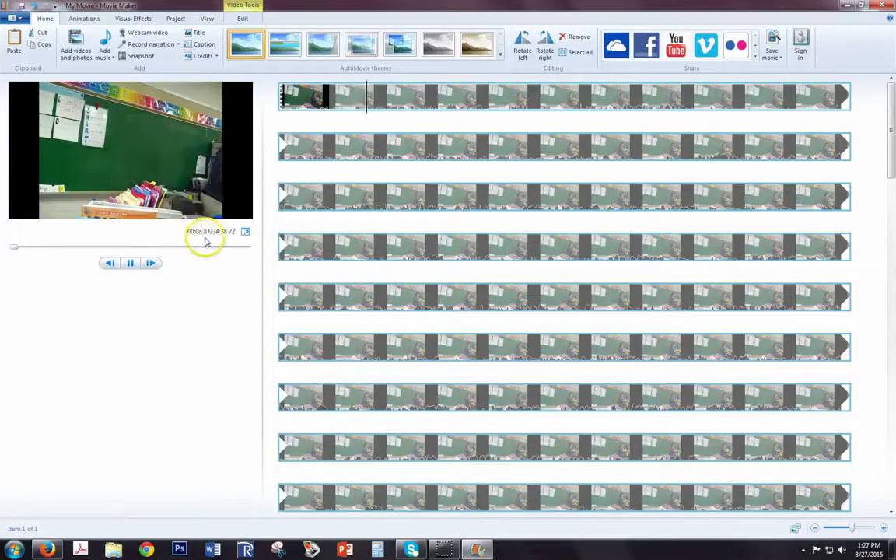
pyautogui.click(131, 264)
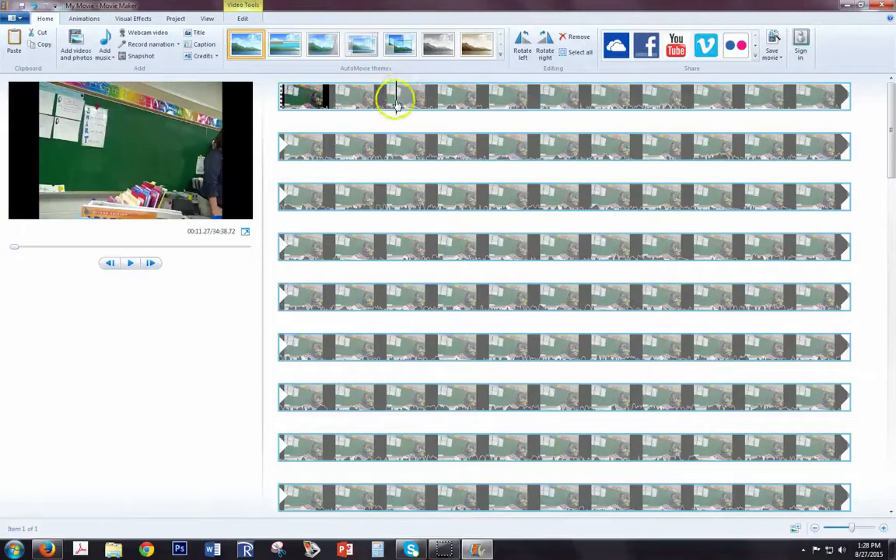
# - Trim the clip's beginning by setting its start point at 04:31.97
pyautogui.moveTo(396, 103); pyautogui.dragTo(456, 357)
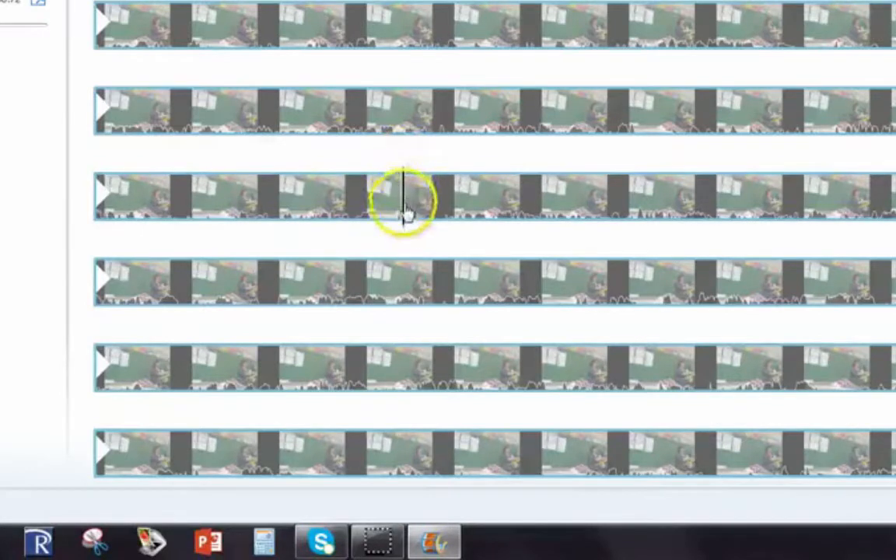
pyautogui.click(402, 208)
pyautogui.moveTo(402, 208); pyautogui.dragTo(109, 214)
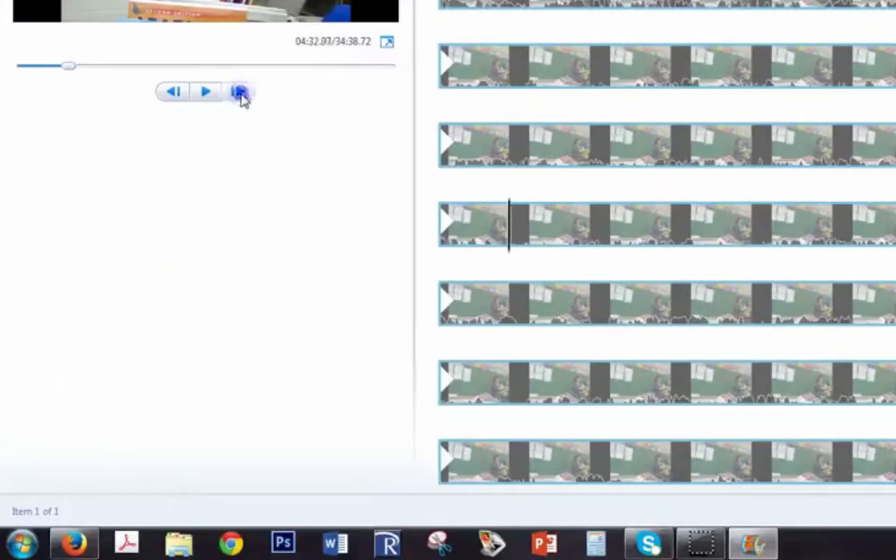
pyautogui.click(165, 94)
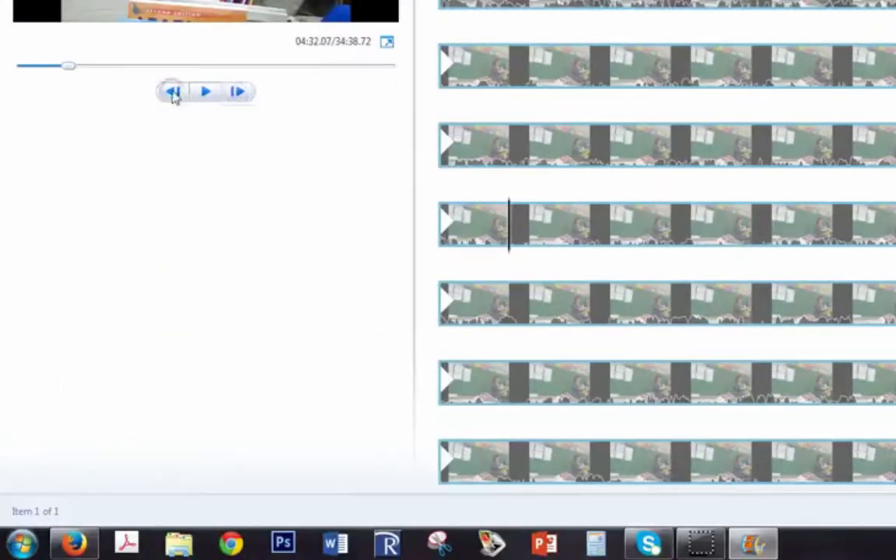
pyautogui.click(173, 93)
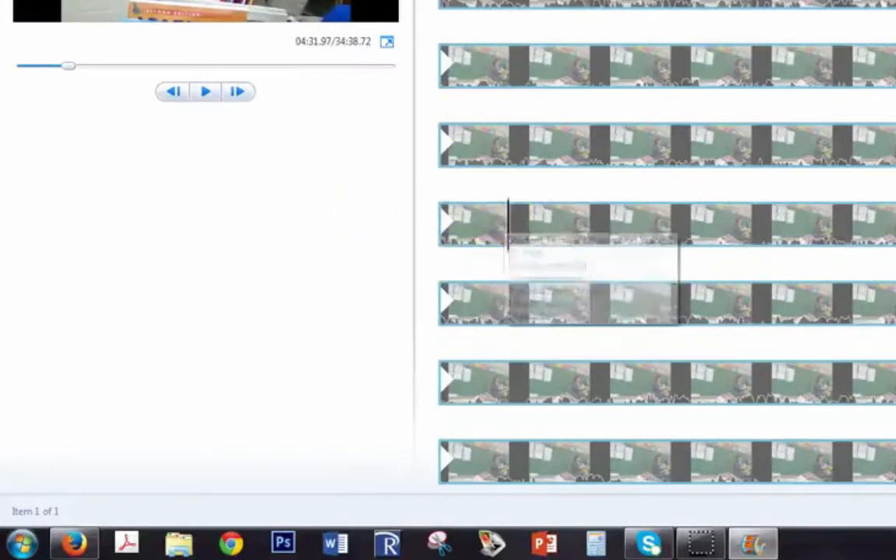
pyautogui.rightClick(510, 228)
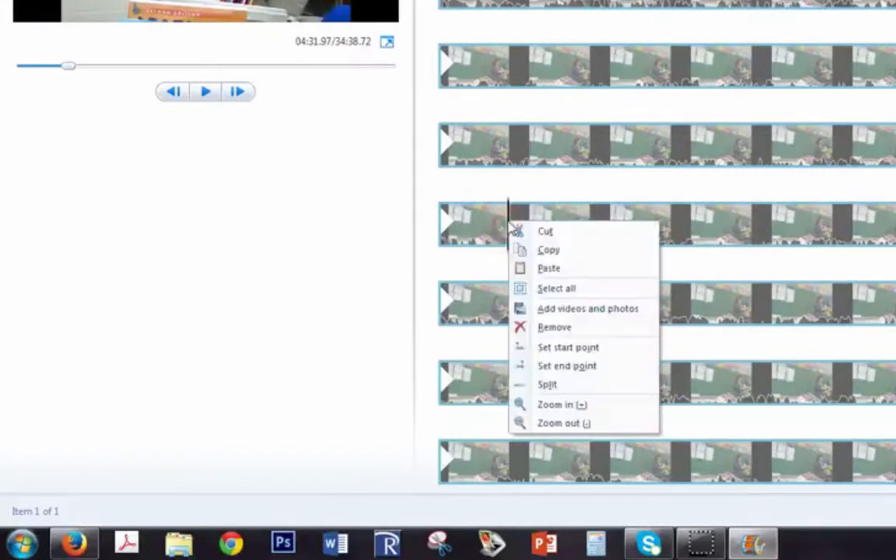
pyautogui.click(576, 350)
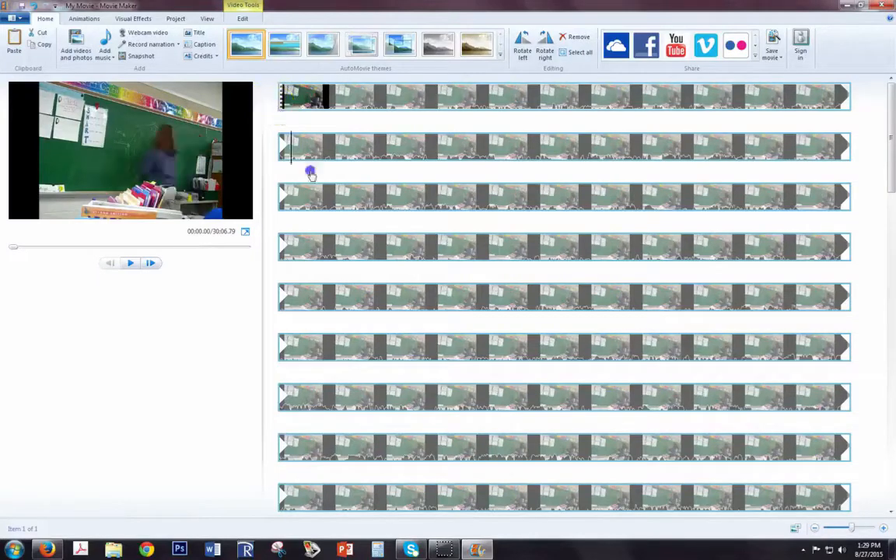
# - Locate 07:52.73 in the trimmed clip by previewing around it and set the clip's end point there
pyautogui.click(698, 490)
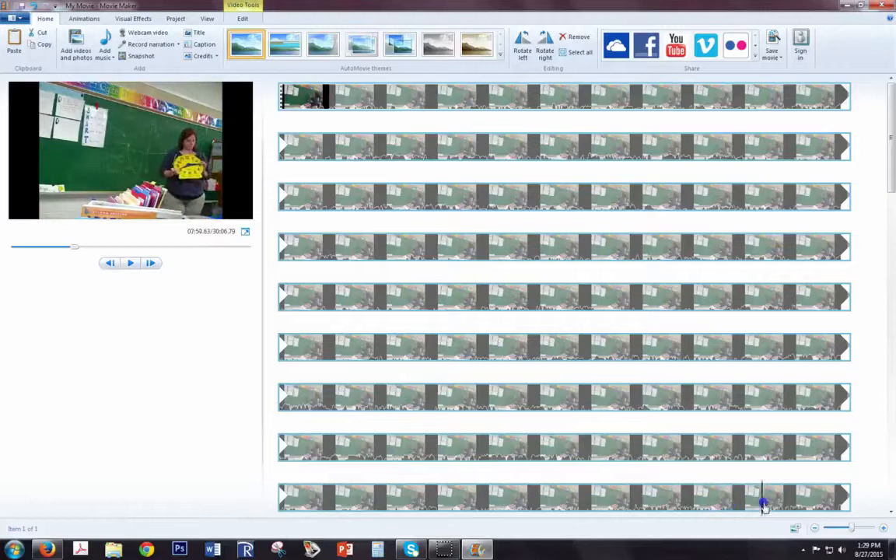
pyautogui.click(769, 508)
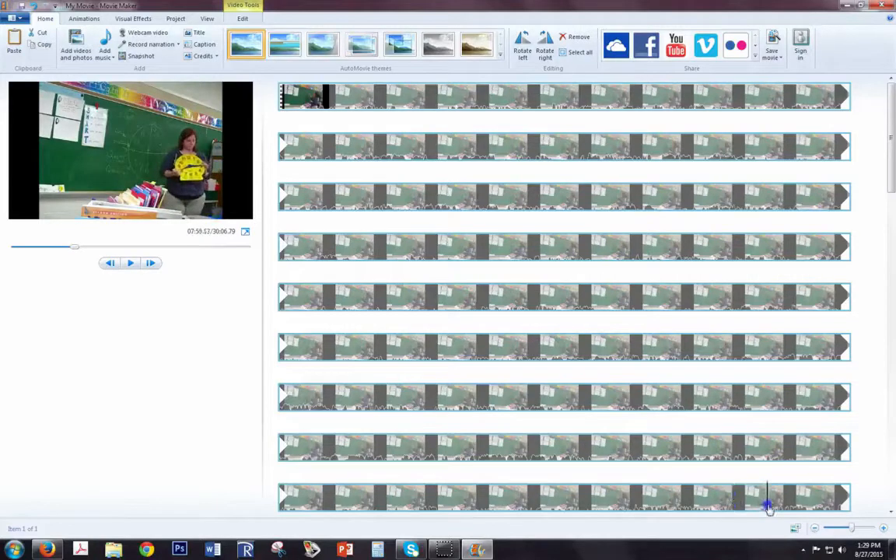
pyautogui.moveTo(769, 507); pyautogui.dragTo(712, 504)
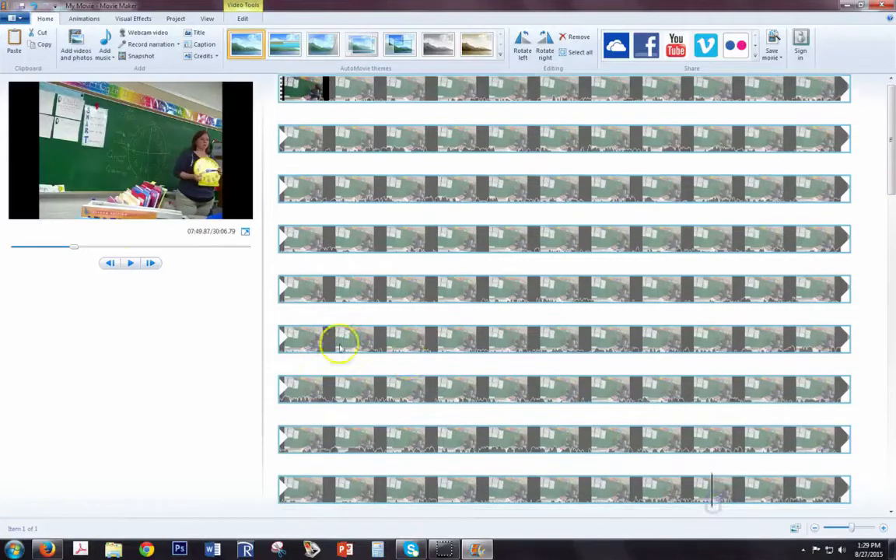
pyautogui.click(111, 265)
pyautogui.click(129, 263)
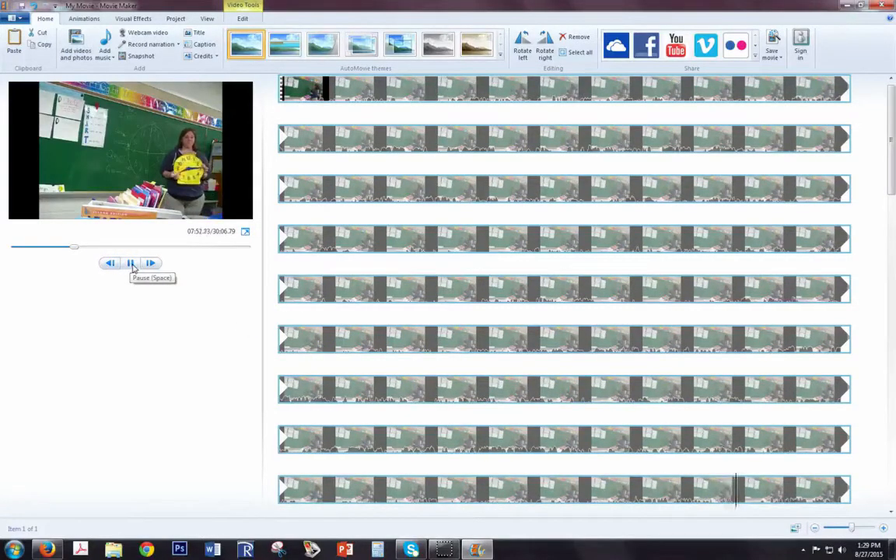
pyautogui.click(131, 264)
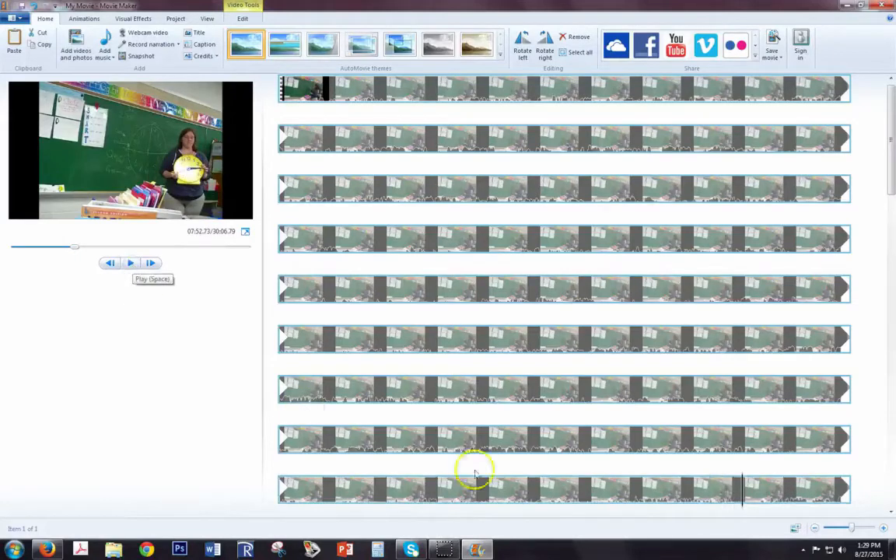
pyautogui.rightClick(743, 496)
pyautogui.click(774, 450)
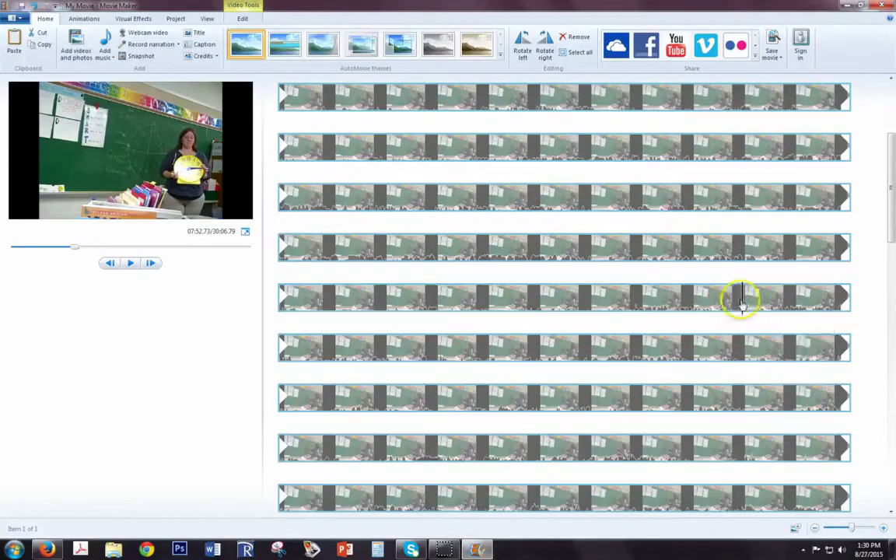
pyautogui.rightClick(743, 302)
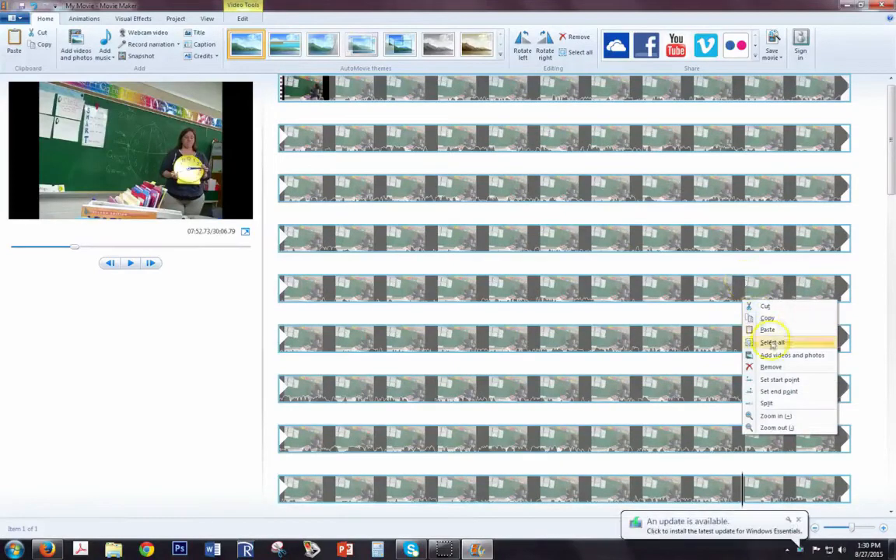
pyautogui.click(776, 391)
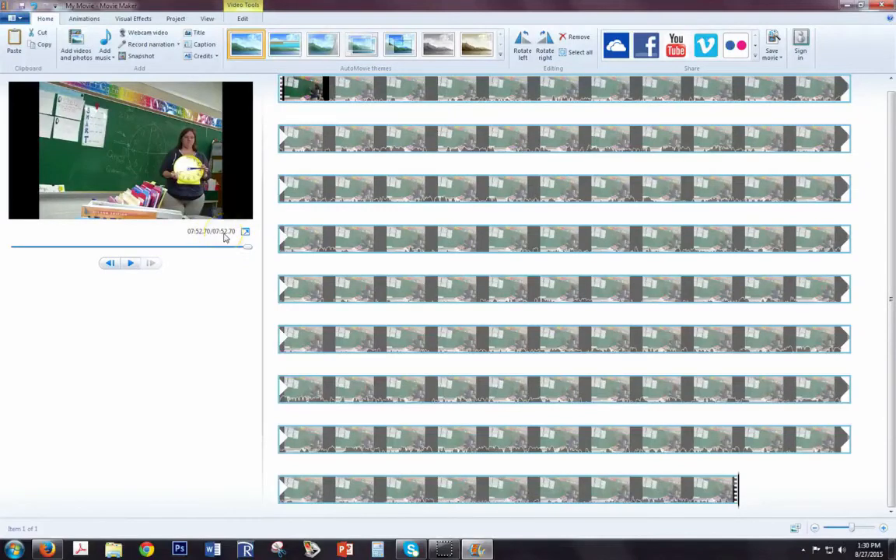
pyautogui.click(245, 247)
pyautogui.click(329, 143)
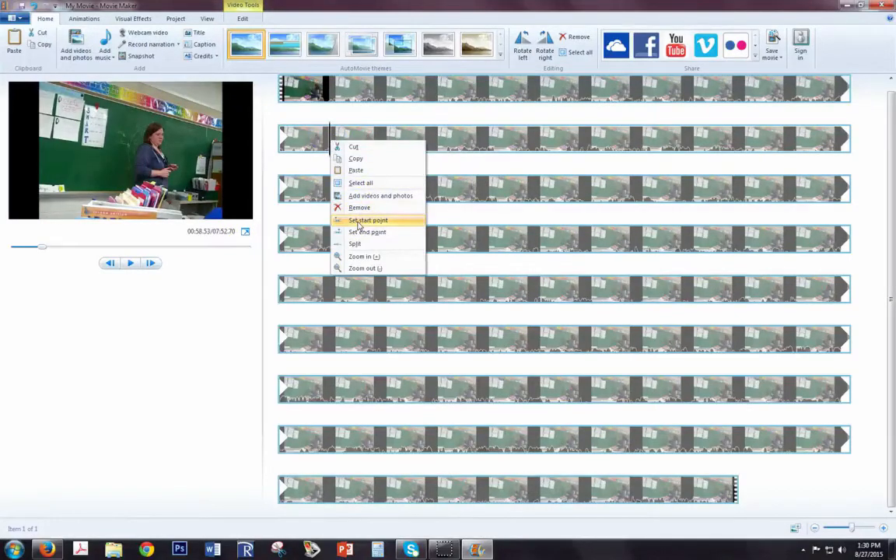
pyautogui.click(227, 310)
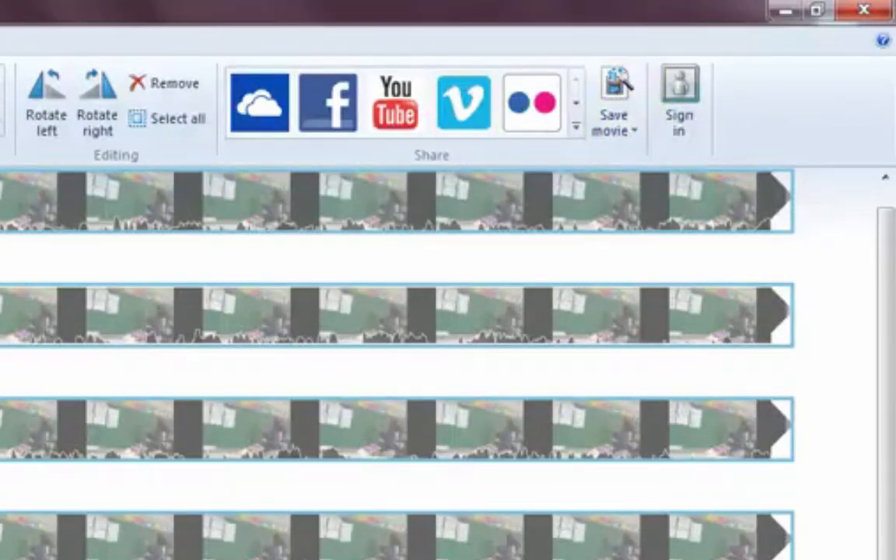
# - Start saving the movie with the settings recommended for this project, using the MPEG-4/H.264 Video File (*.mp4) format
pyautogui.click(633, 134)
pyautogui.click(621, 132)
pyautogui.click(620, 133)
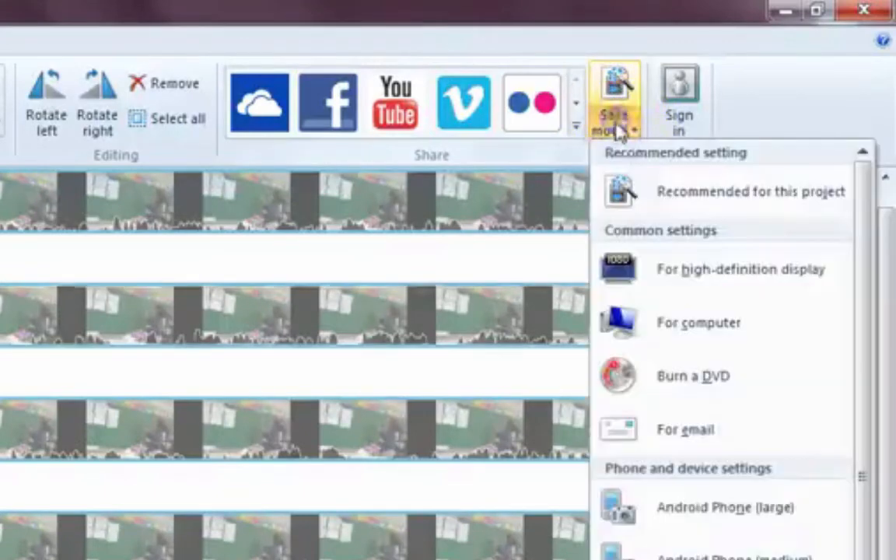
pyautogui.click(774, 207)
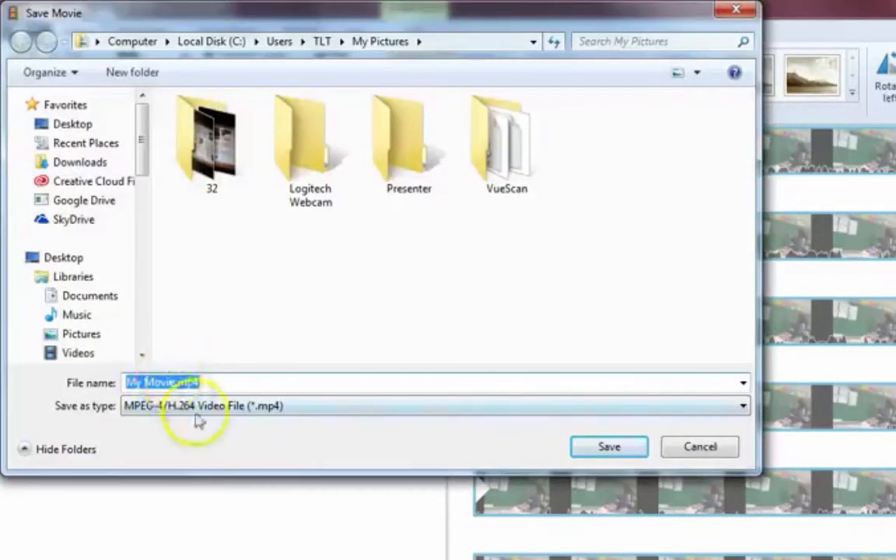
pyautogui.click(136, 415)
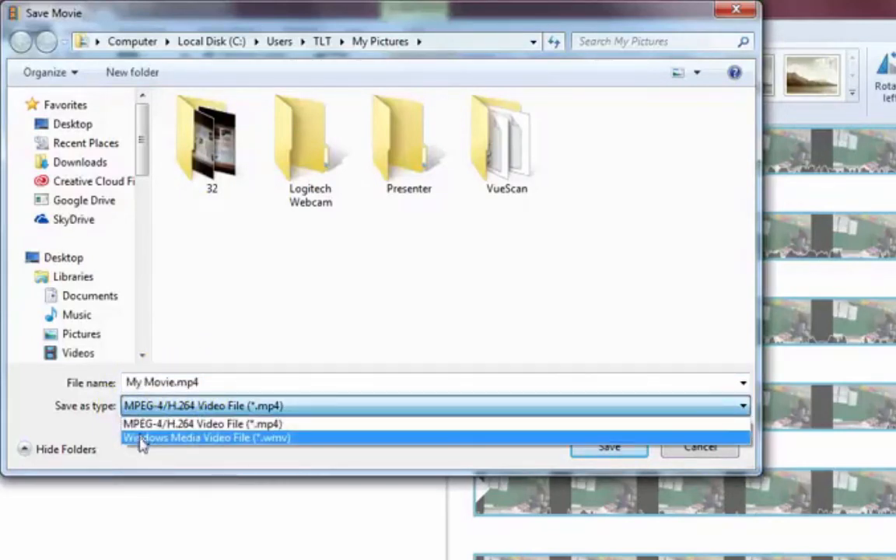
pyautogui.click(143, 428)
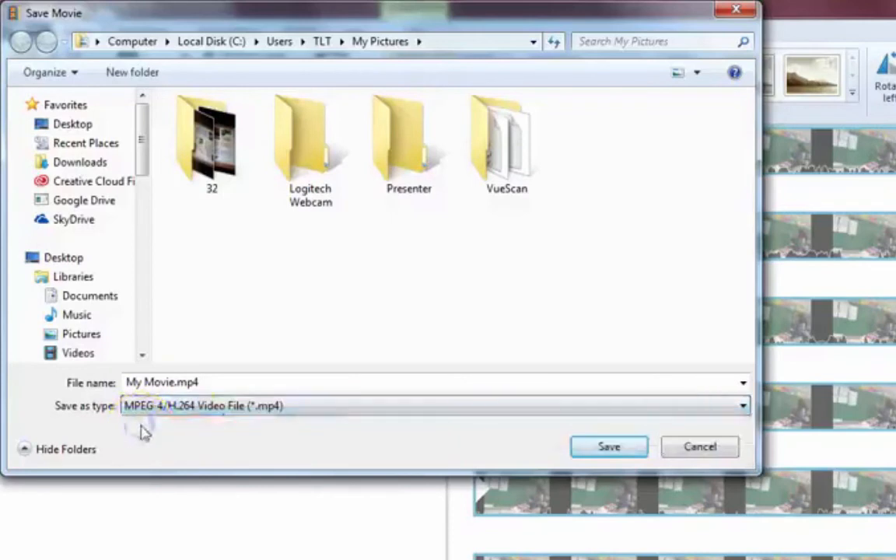
# - Name the movie file Observation.mp4 and save it to the Desktop
pyautogui.moveTo(200, 382); pyautogui.dragTo(81, 384)
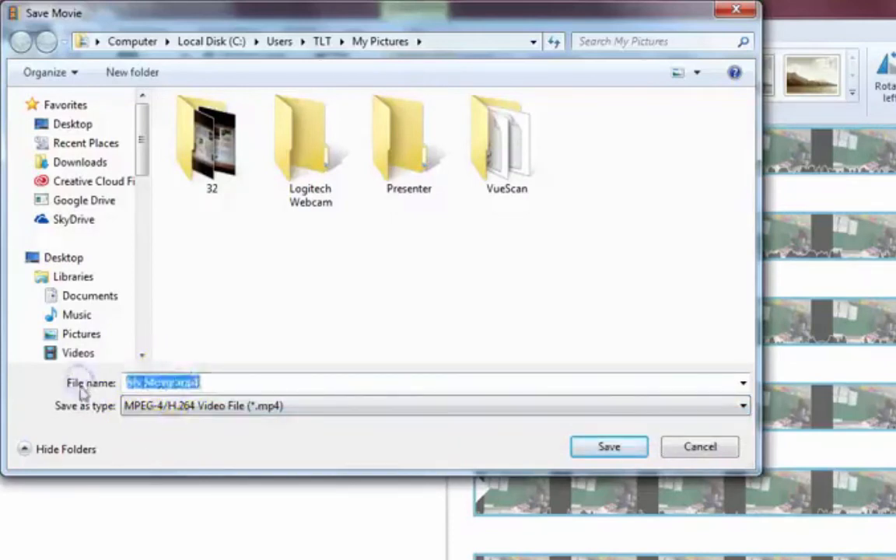
pyautogui.write('Observation')
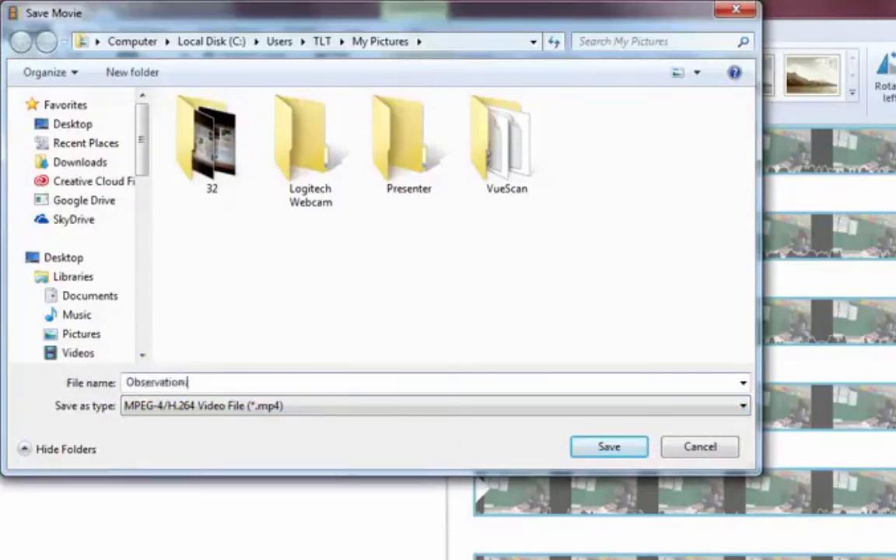
pyautogui.write('.mp4')
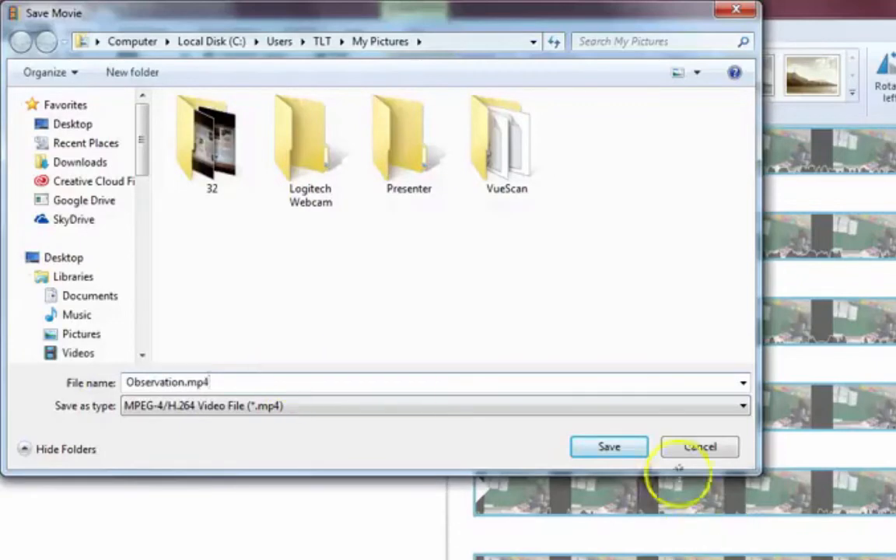
pyautogui.click(58, 129)
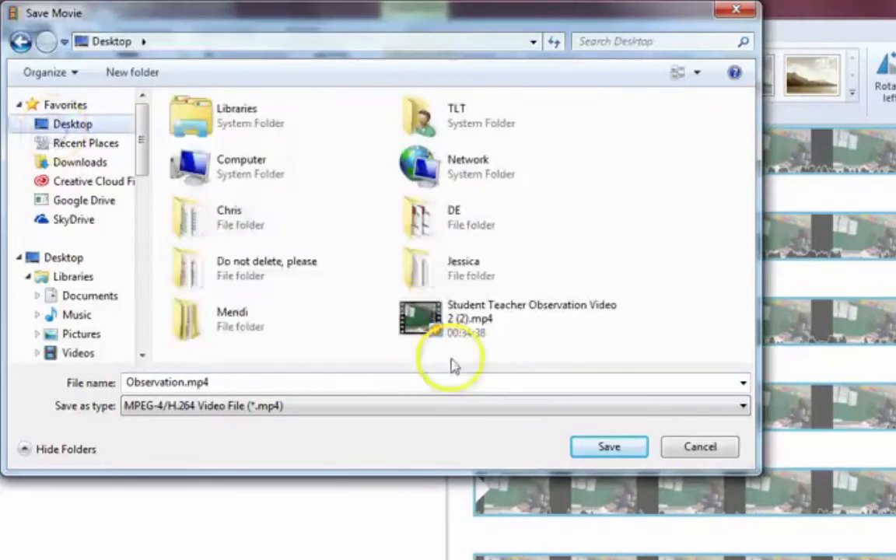
pyautogui.click(596, 451)
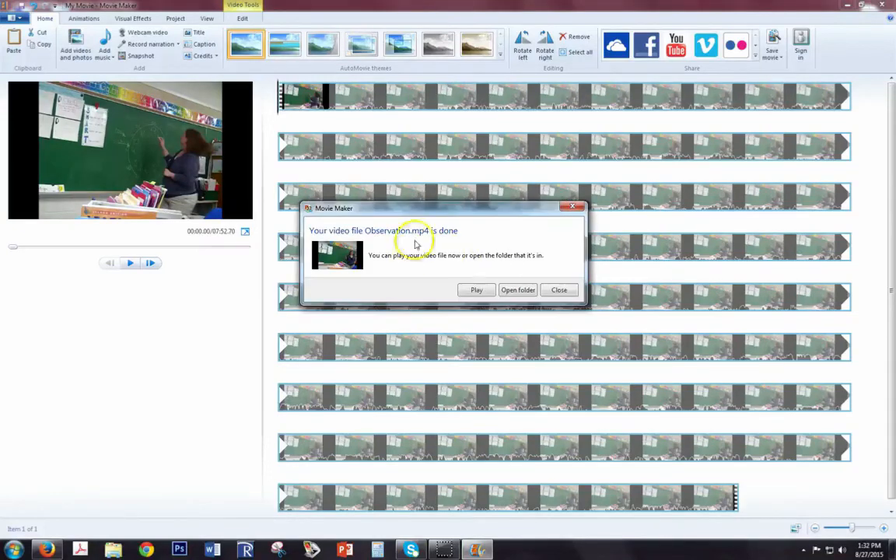
# - Open the folder containing the exported video and select Observation.mp4
pyautogui.click(514, 290)
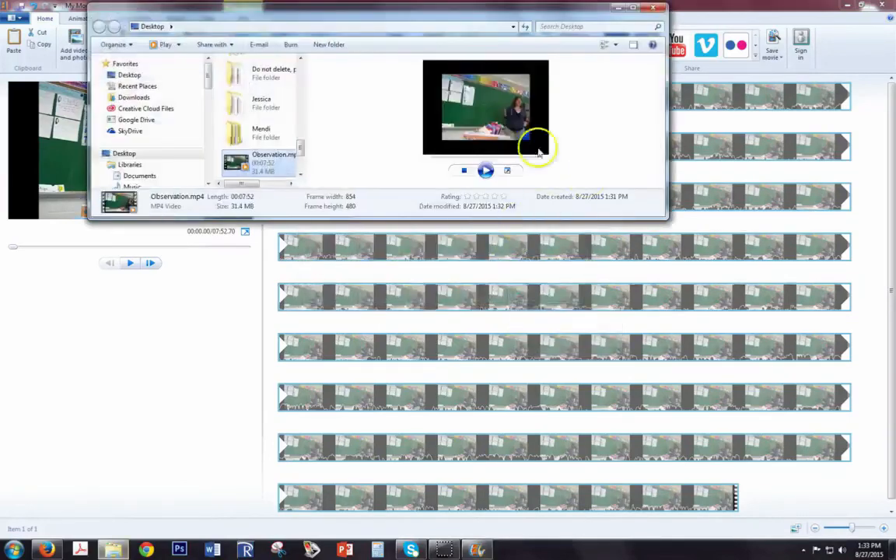
pyautogui.click(256, 176)
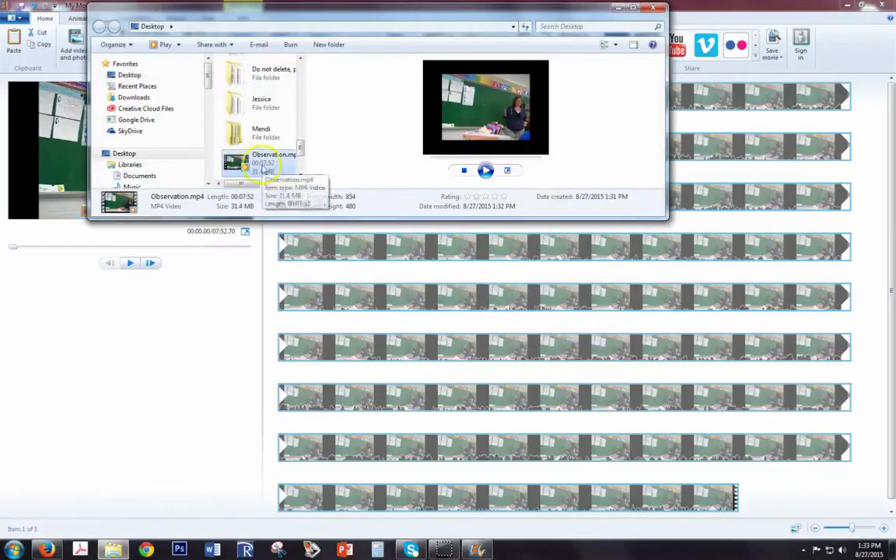